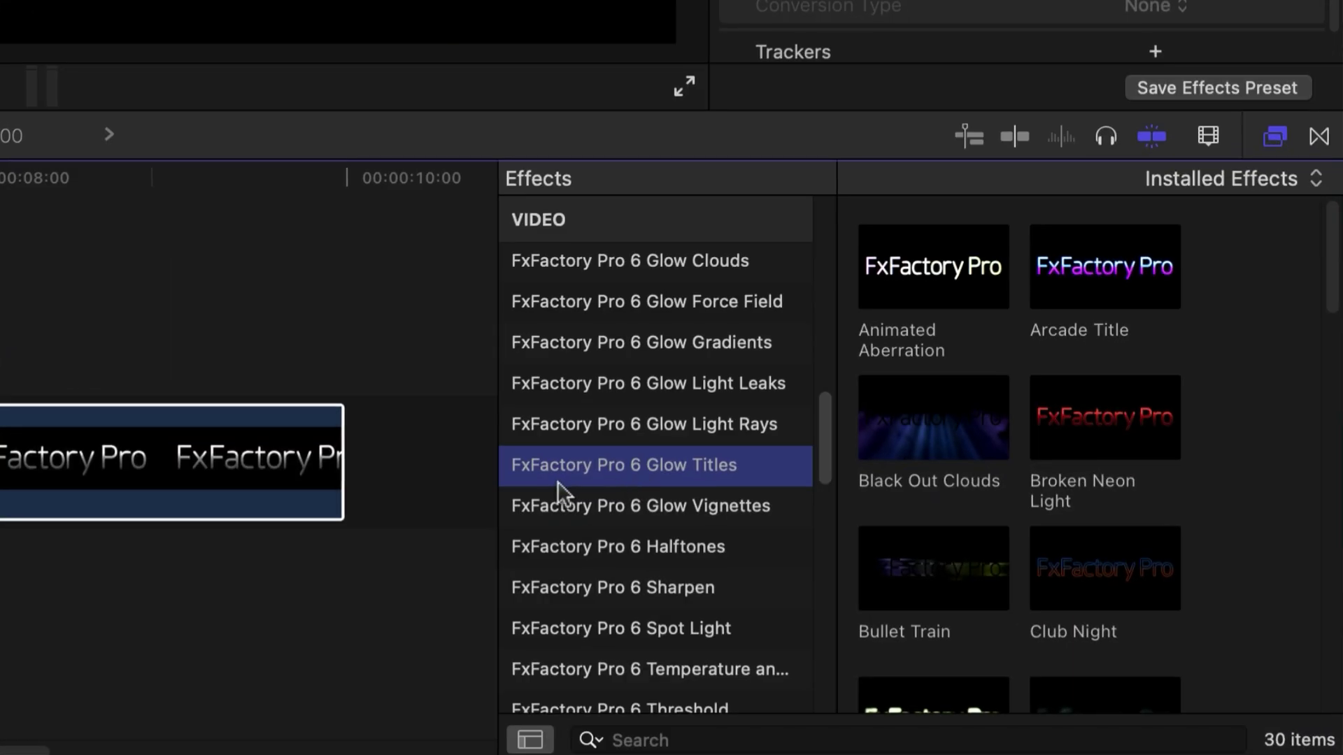
Hide the Effects browser category list so the Glow Titles thumbnails fill the browser
left_click(525, 740)
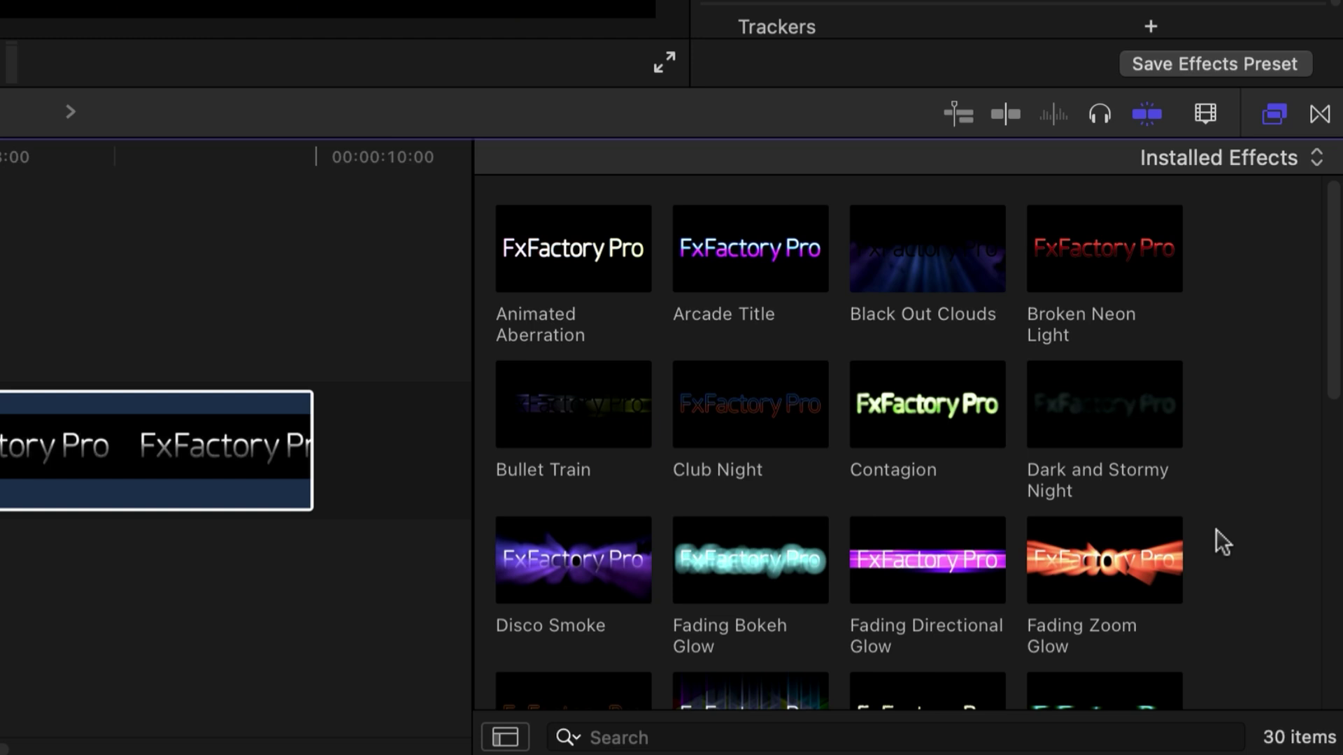
left_click_drag(1329, 393, 1338, 693)
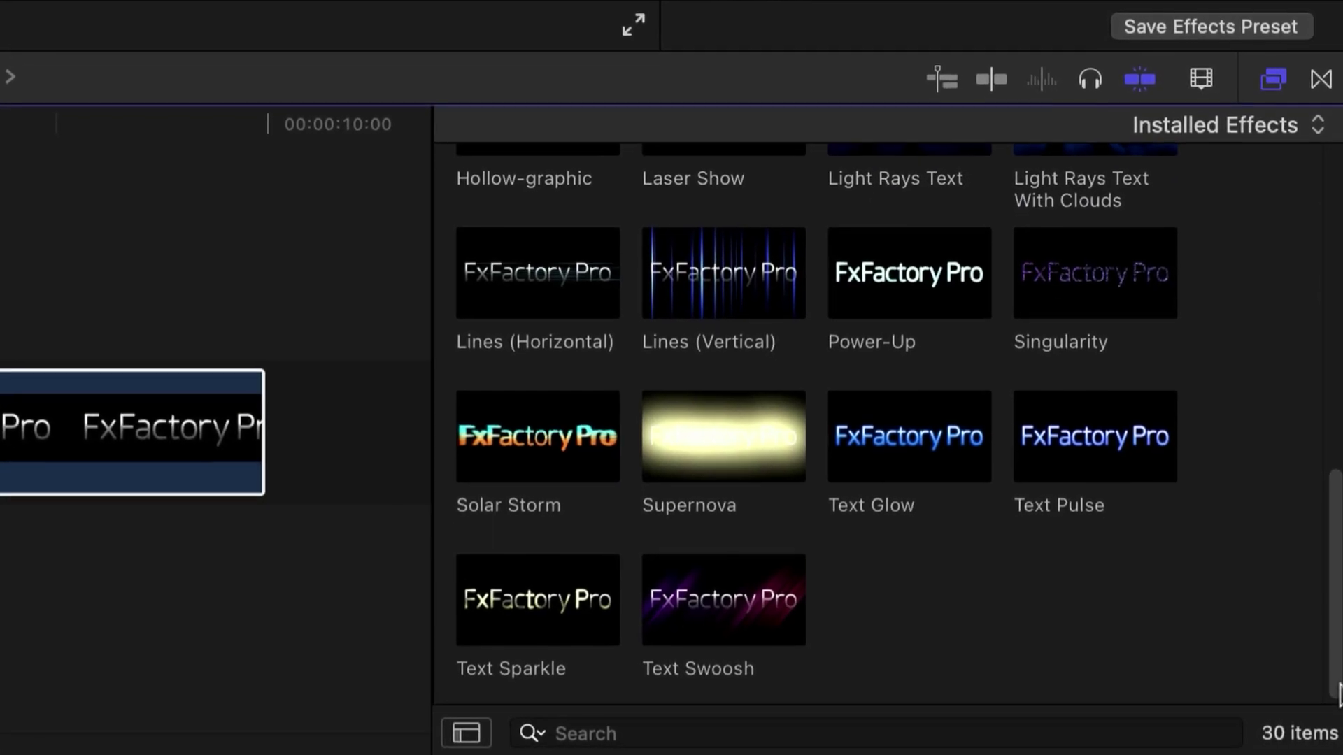
mouse_move(1338, 692)
left_mouse_down()
mouse_move(1330, 420)
mouse_move(1306, 302)
left_mouse_up()
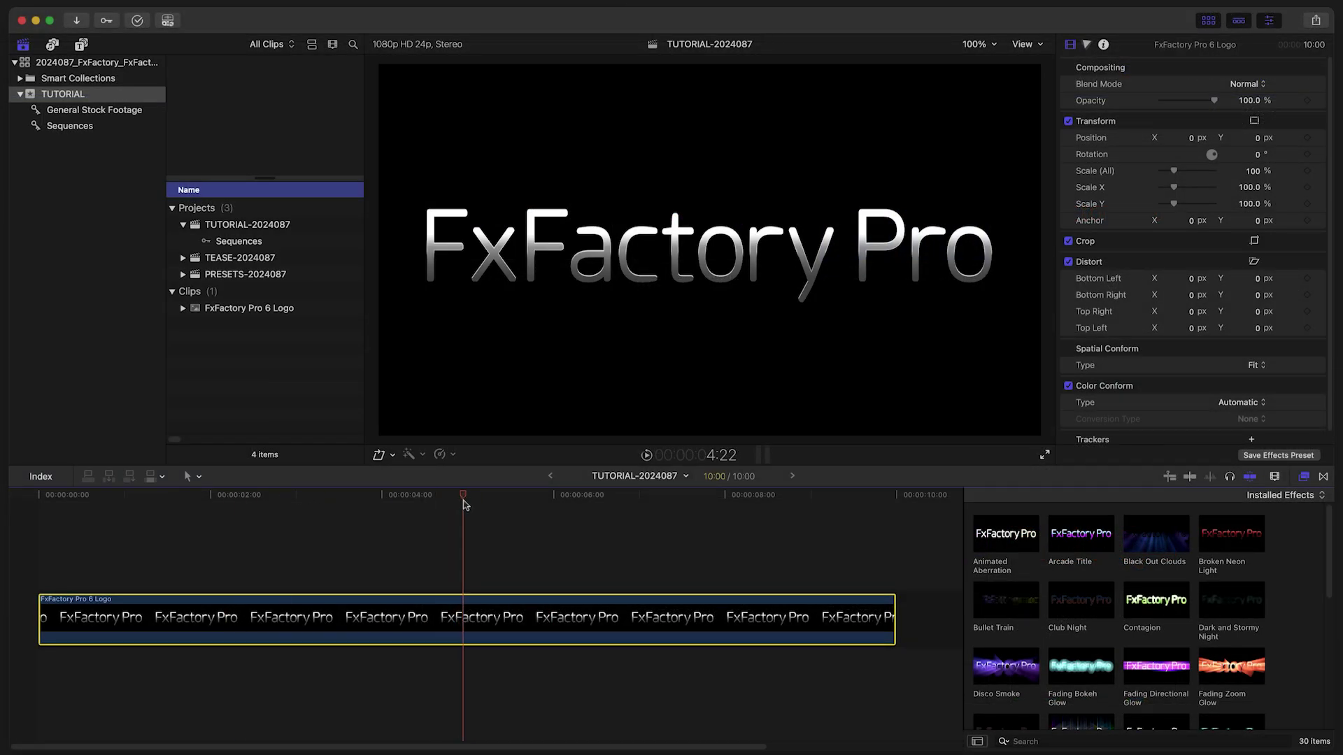
Make the logo clip a compound clip named Logo and apply Arcade Title to it
right_click(524, 624)
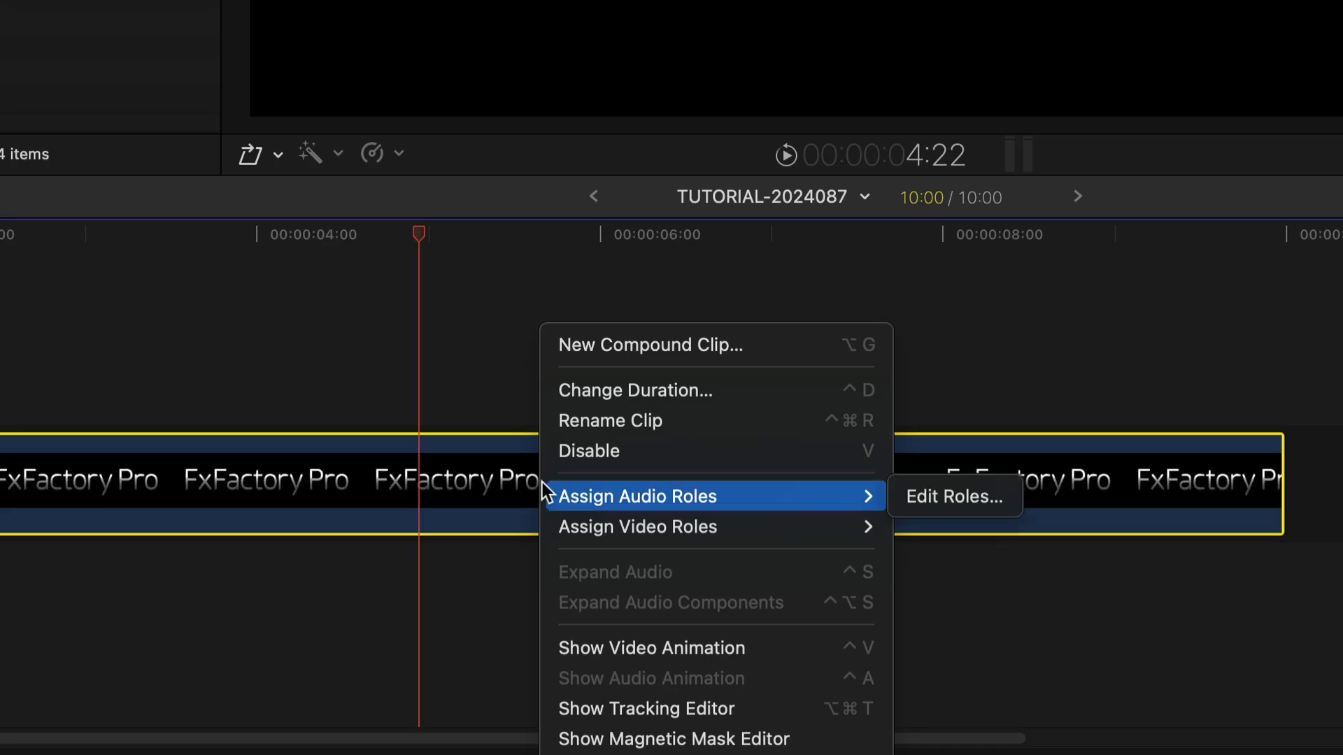
left_click(584, 557)
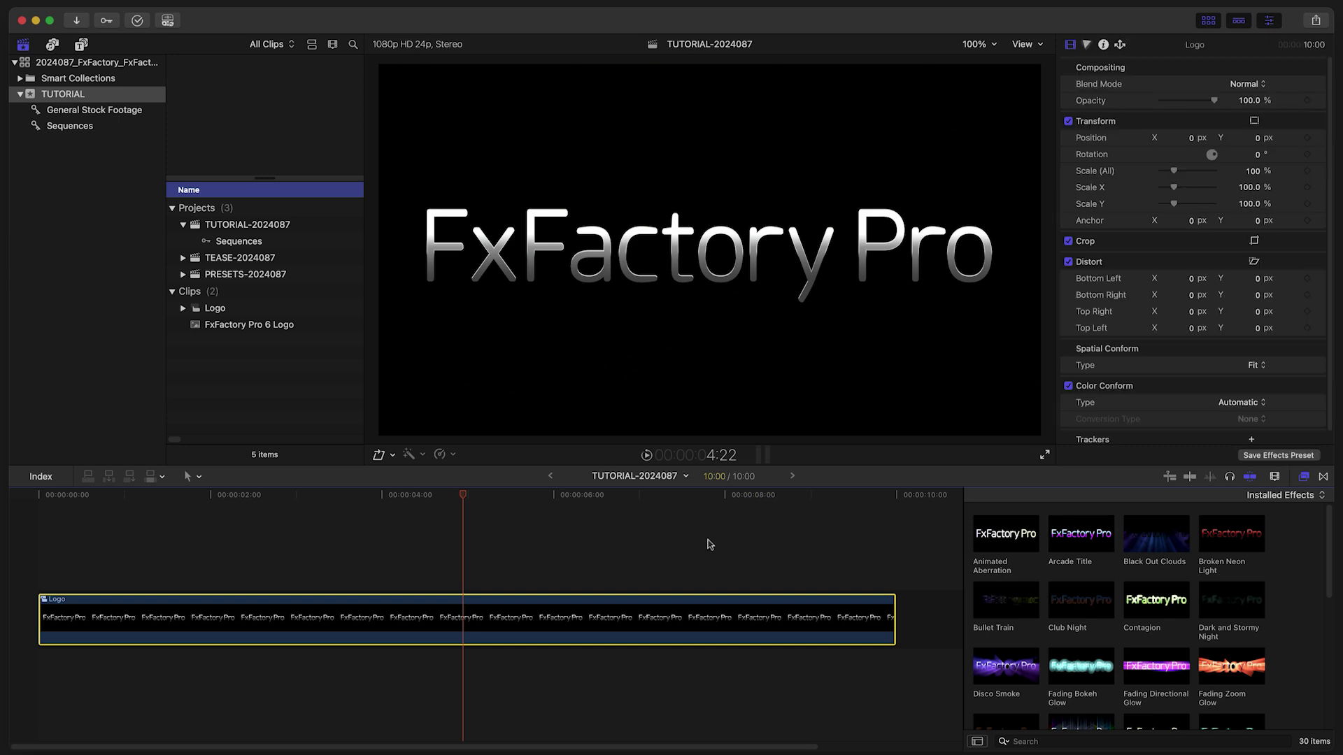
left_click_drag(1070, 542, 462, 630)
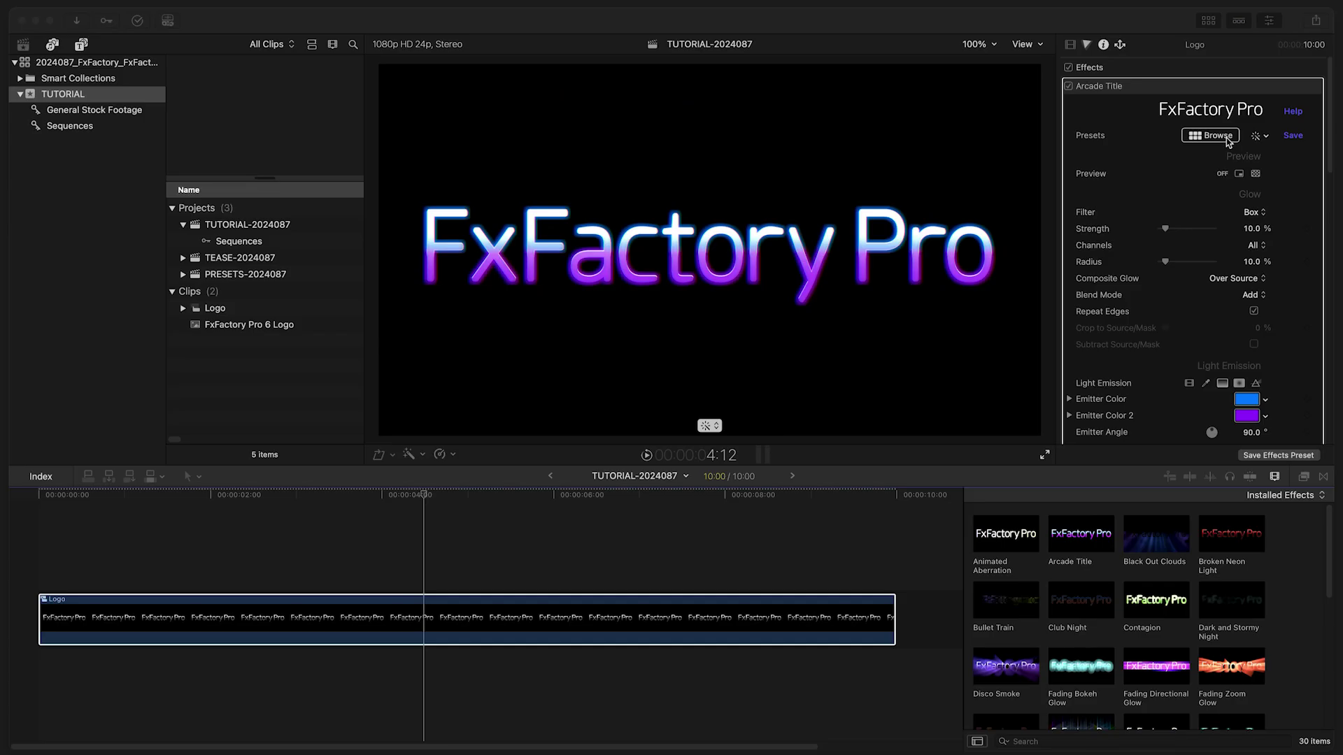
left_click(1110, 222)
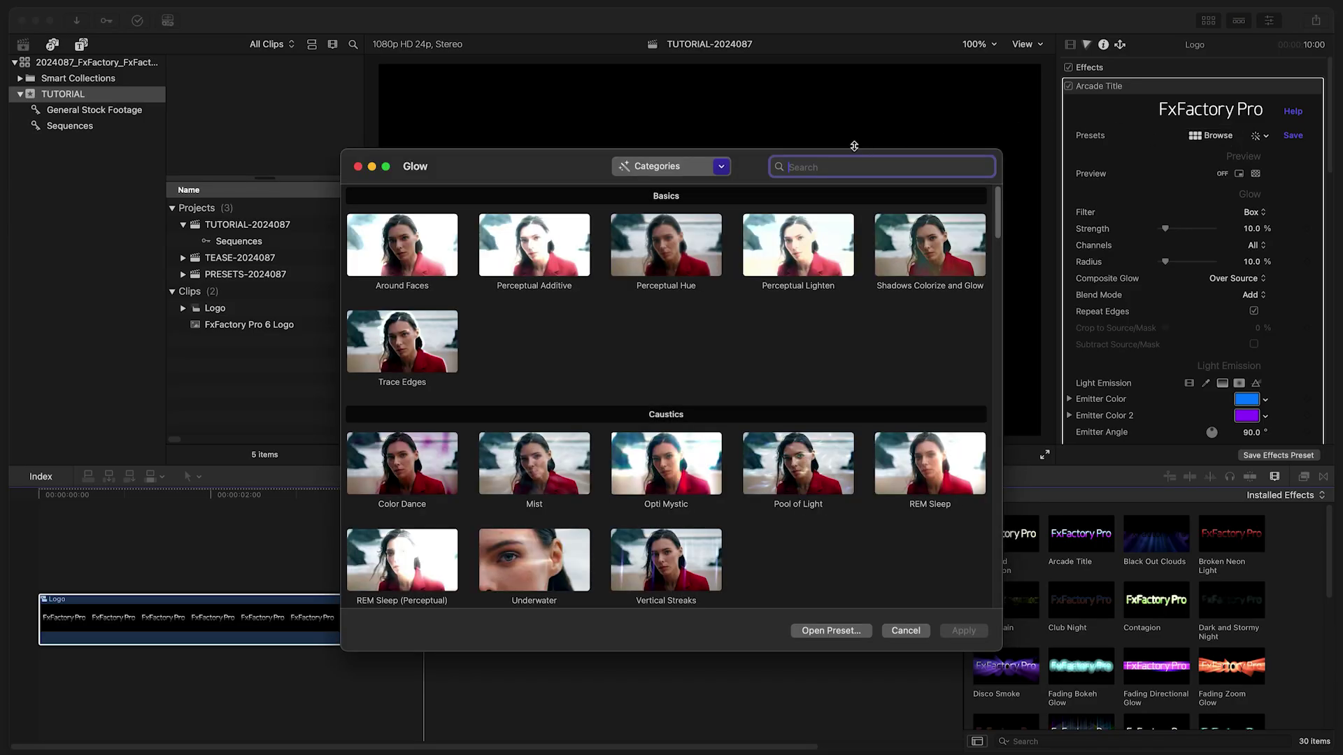
left_click(723, 168)
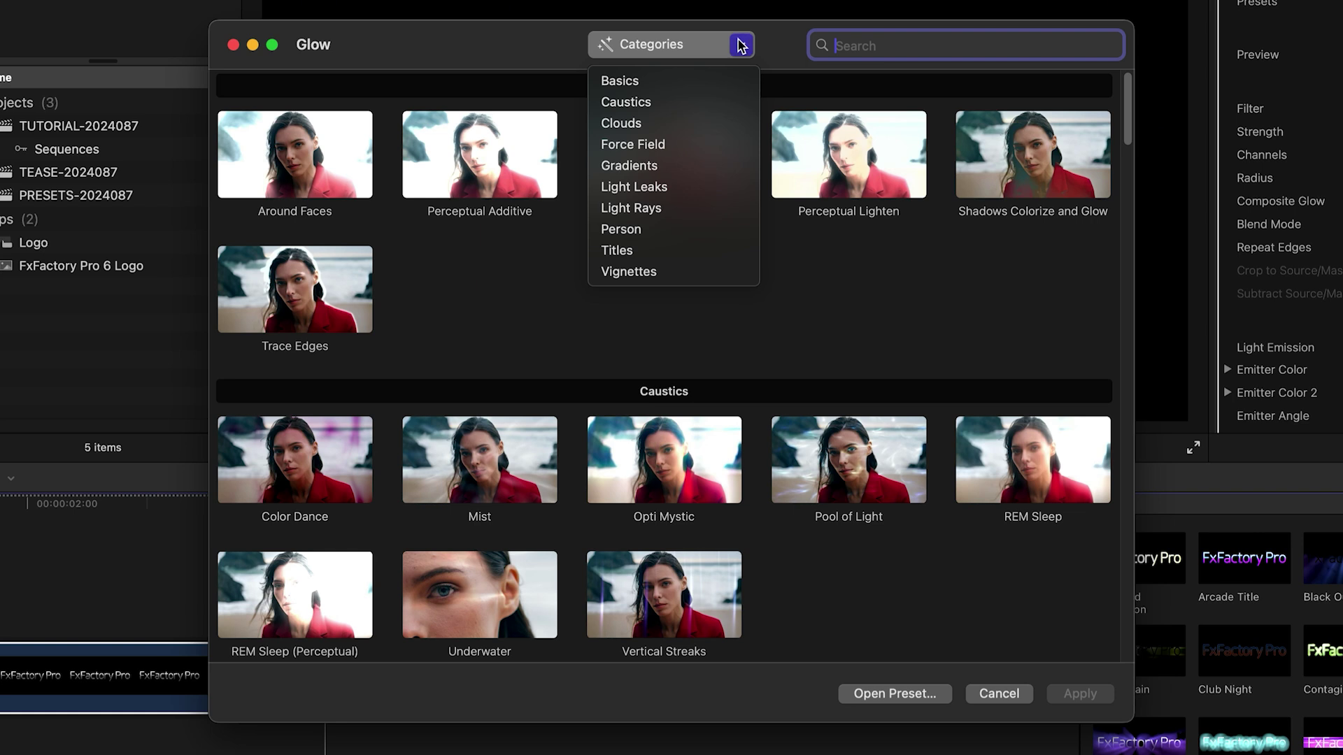
left_click(723, 251)
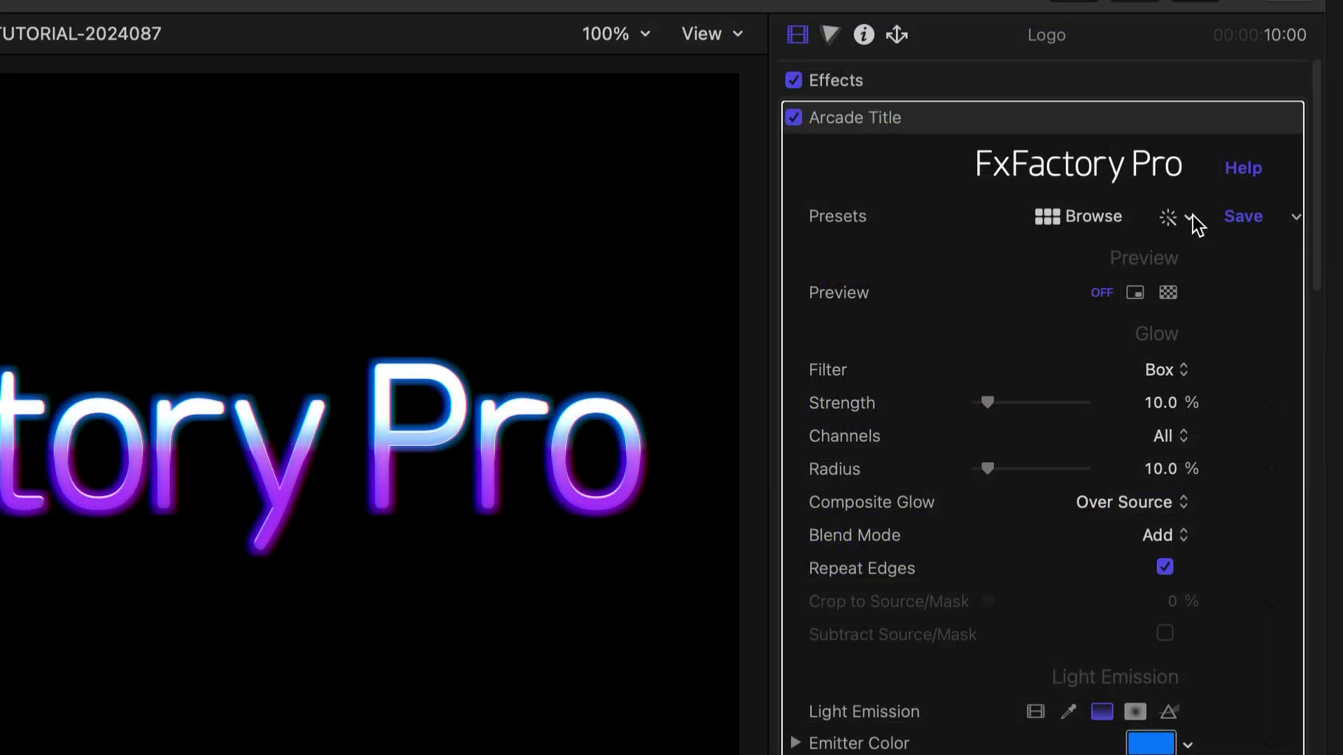
left_click(1190, 214)
left_click(1189, 369)
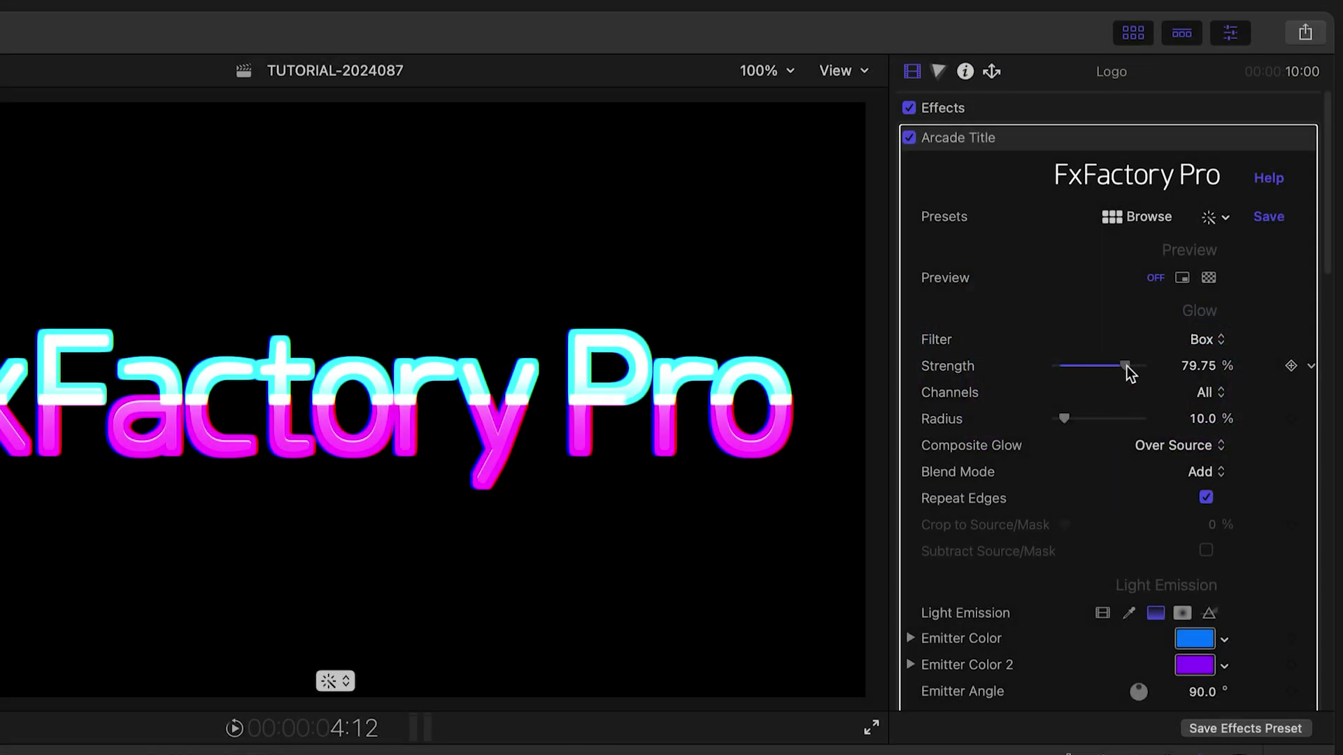
left_click_drag(1128, 367, 1089, 377)
left_click(1092, 267)
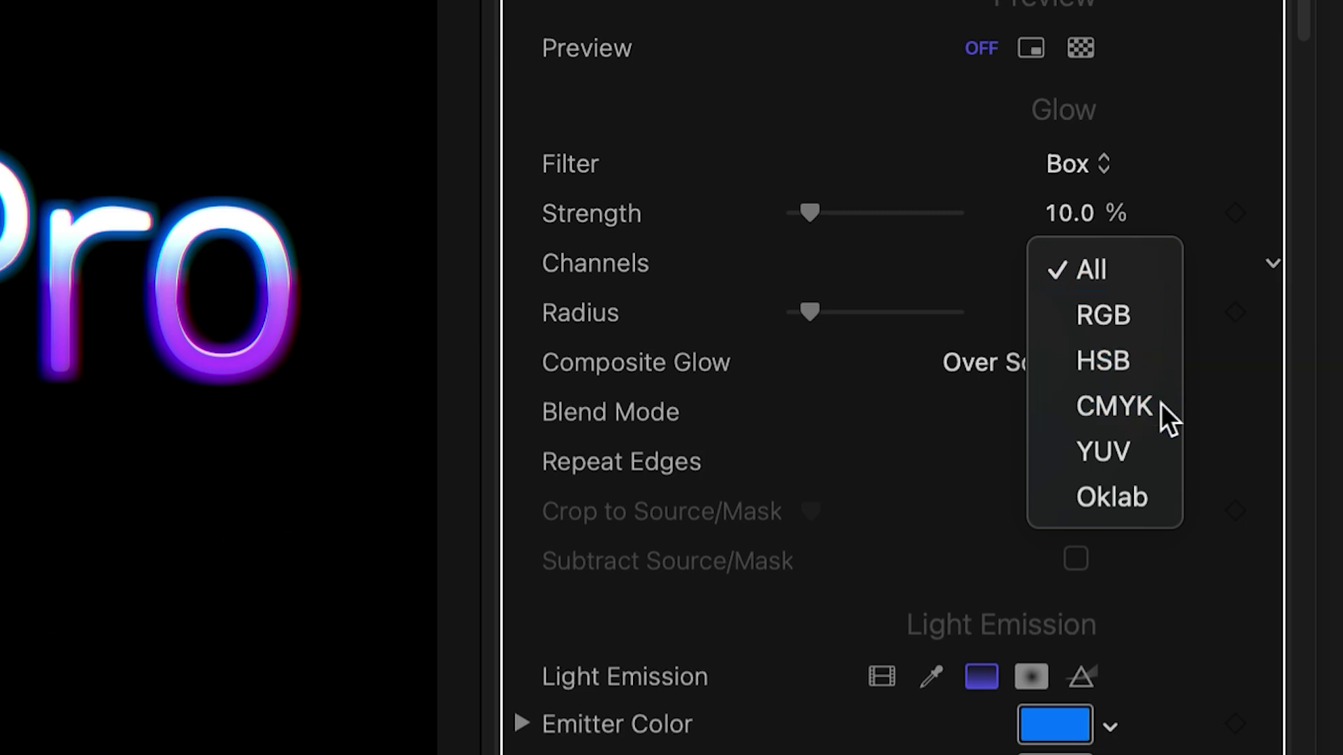
key("Escape")
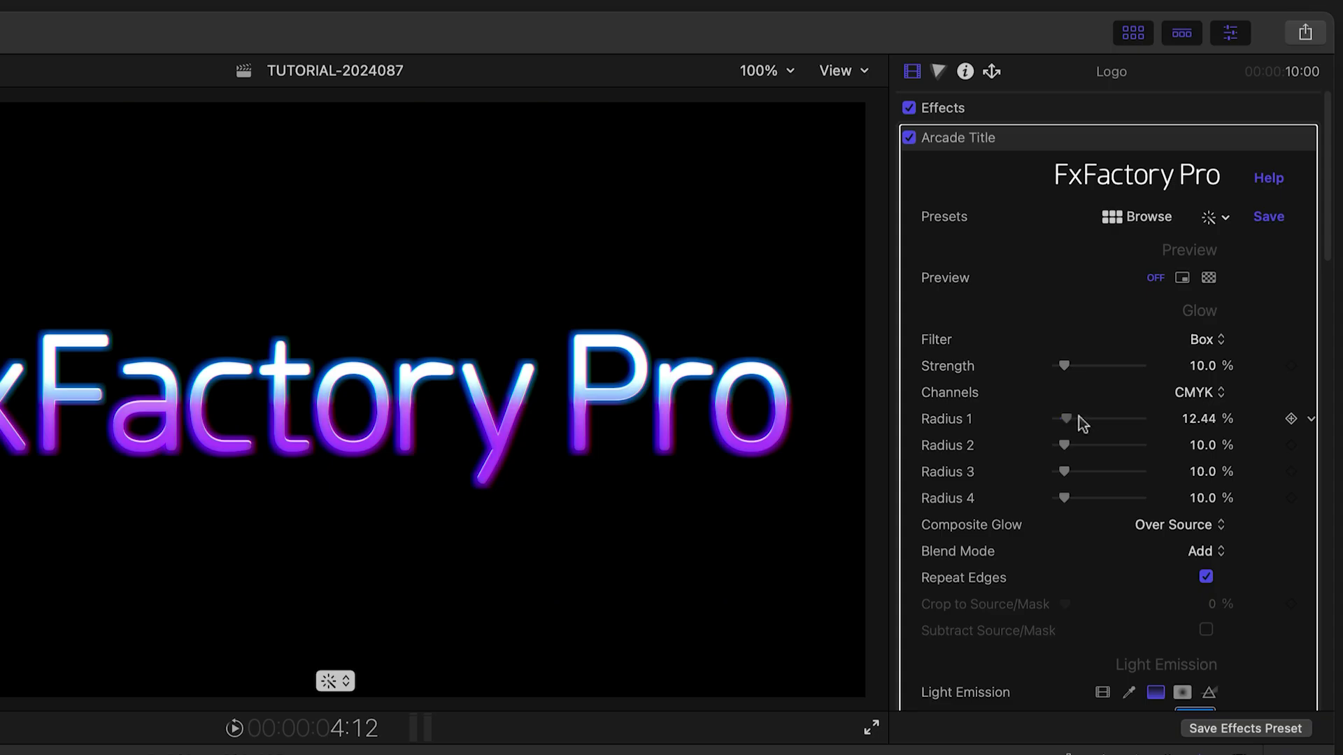
left_click_drag(1079, 417, 1166, 425)
key("ctrl+z")
left_click_drag(1064, 445, 1139, 450)
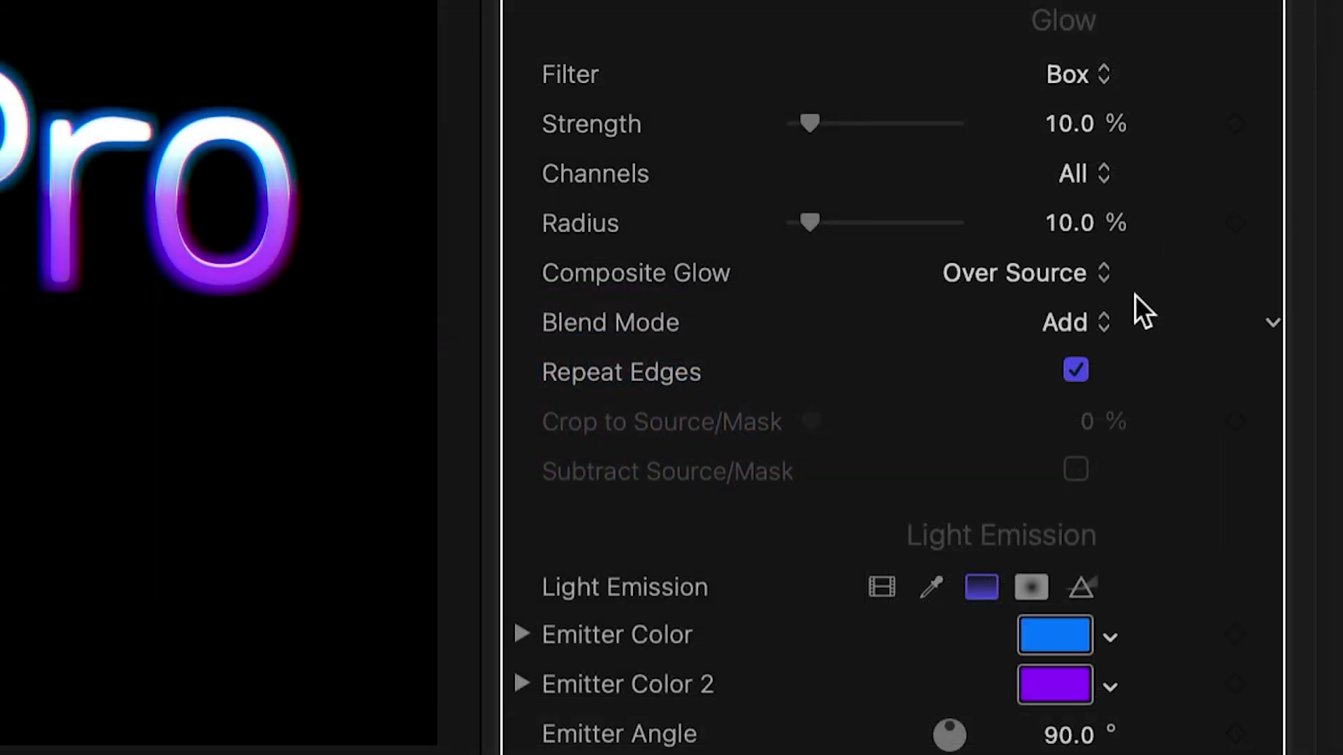
left_click(1101, 271)
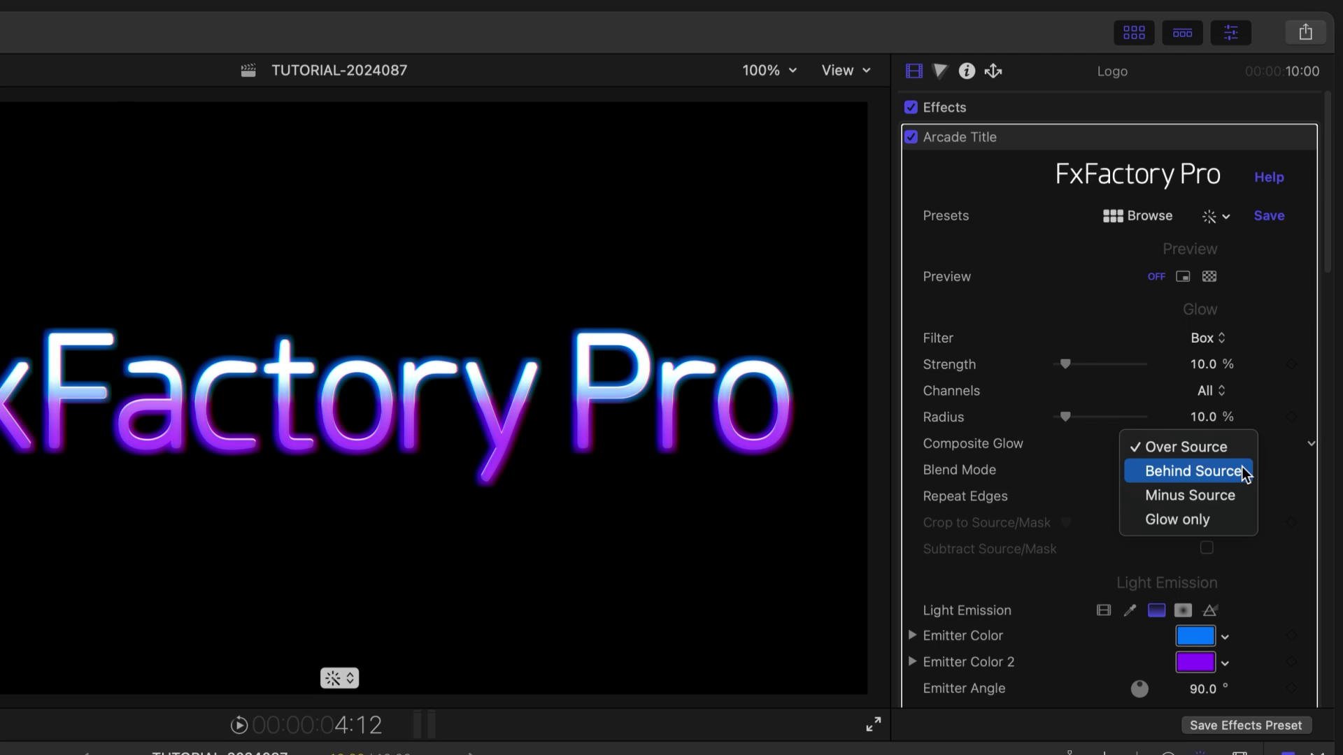
left_click(1242, 471)
left_click(1220, 433)
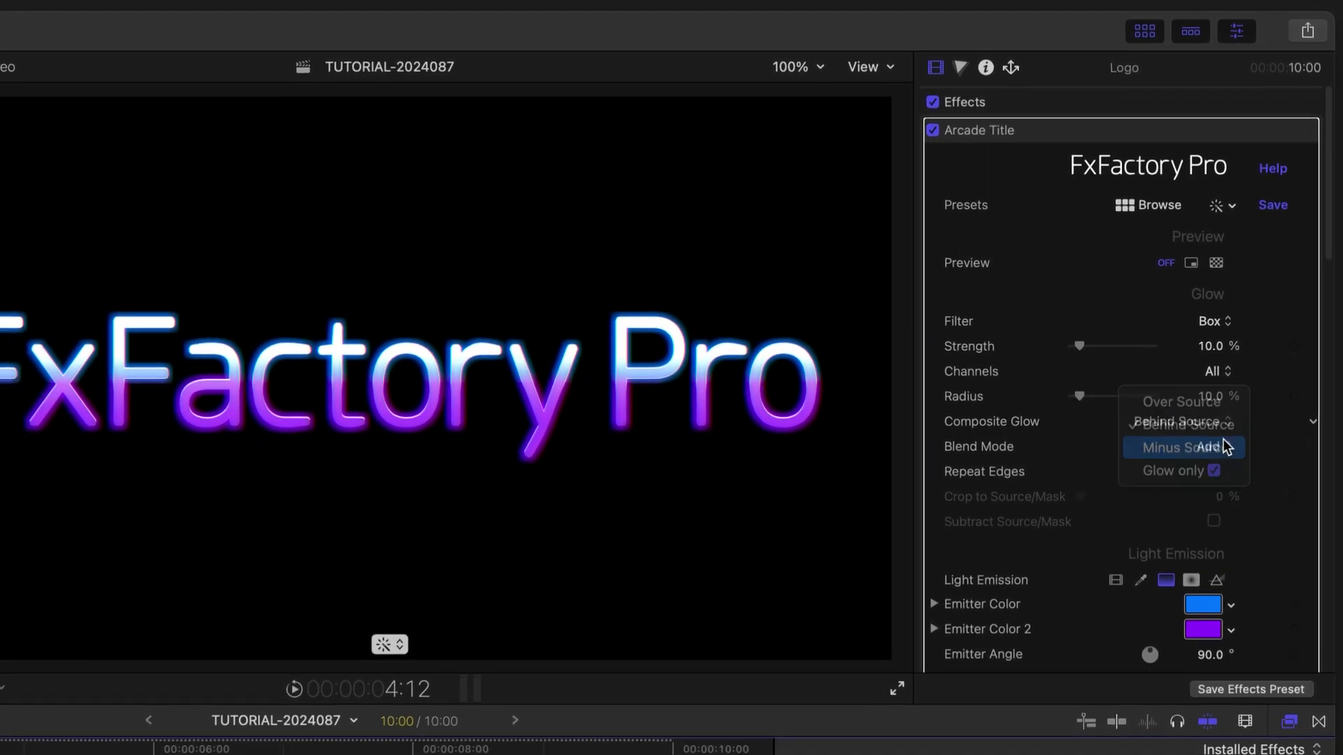
left_click(1222, 442)
left_click(1225, 409)
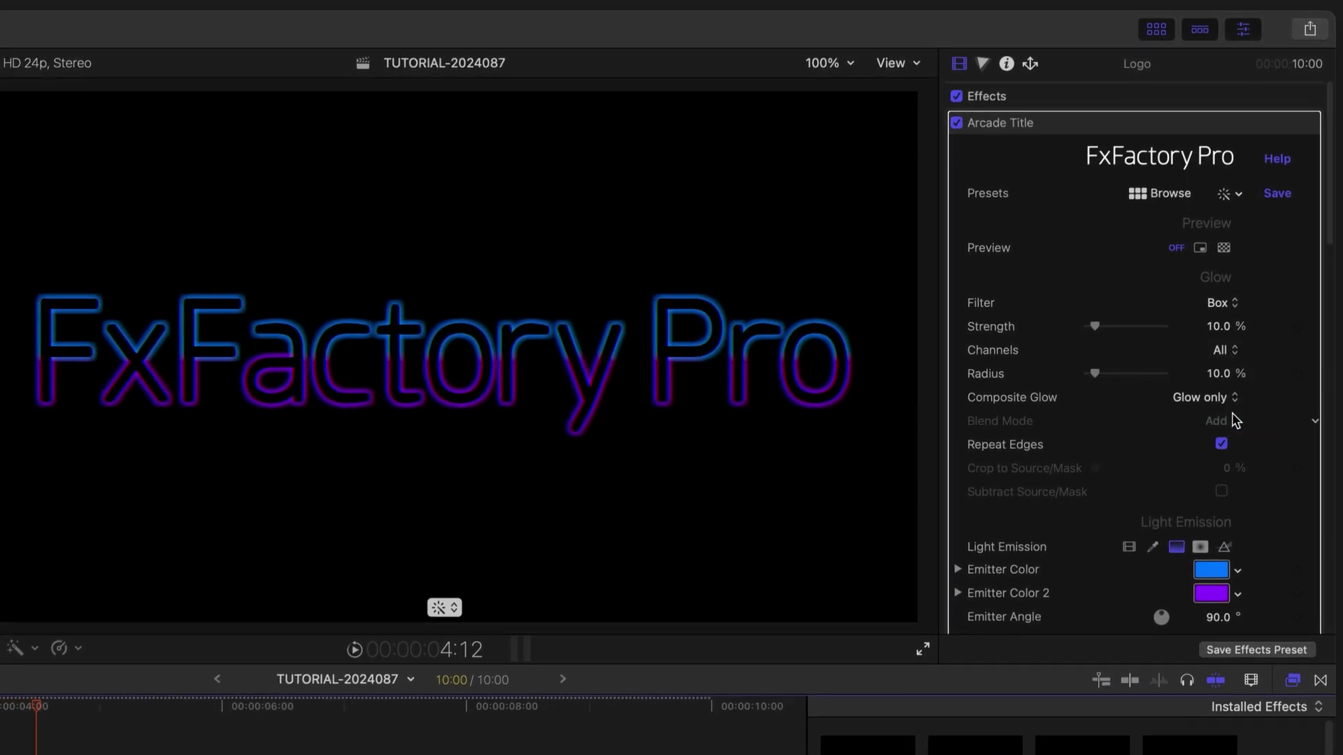
left_click(1223, 475)
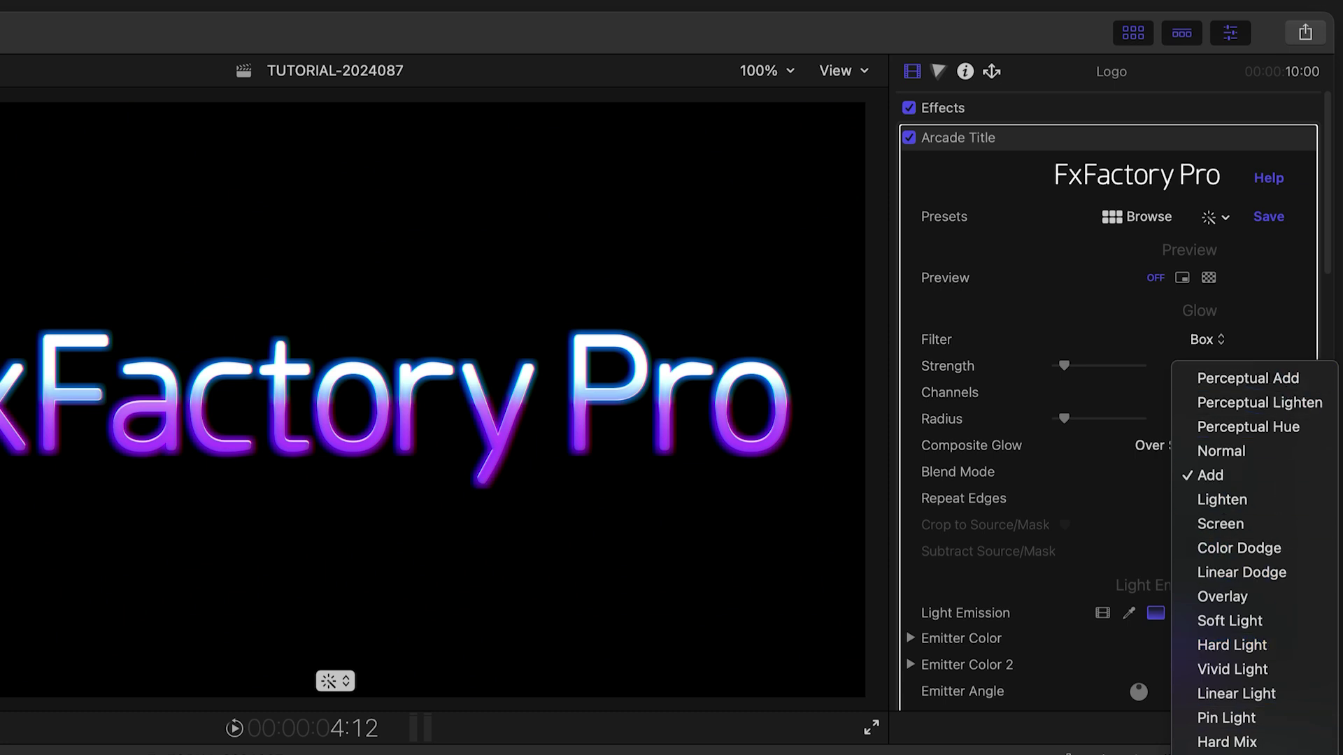
Keep the Add blend mode and use a multicolour gradient emission angled -443°
left_click(1218, 475)
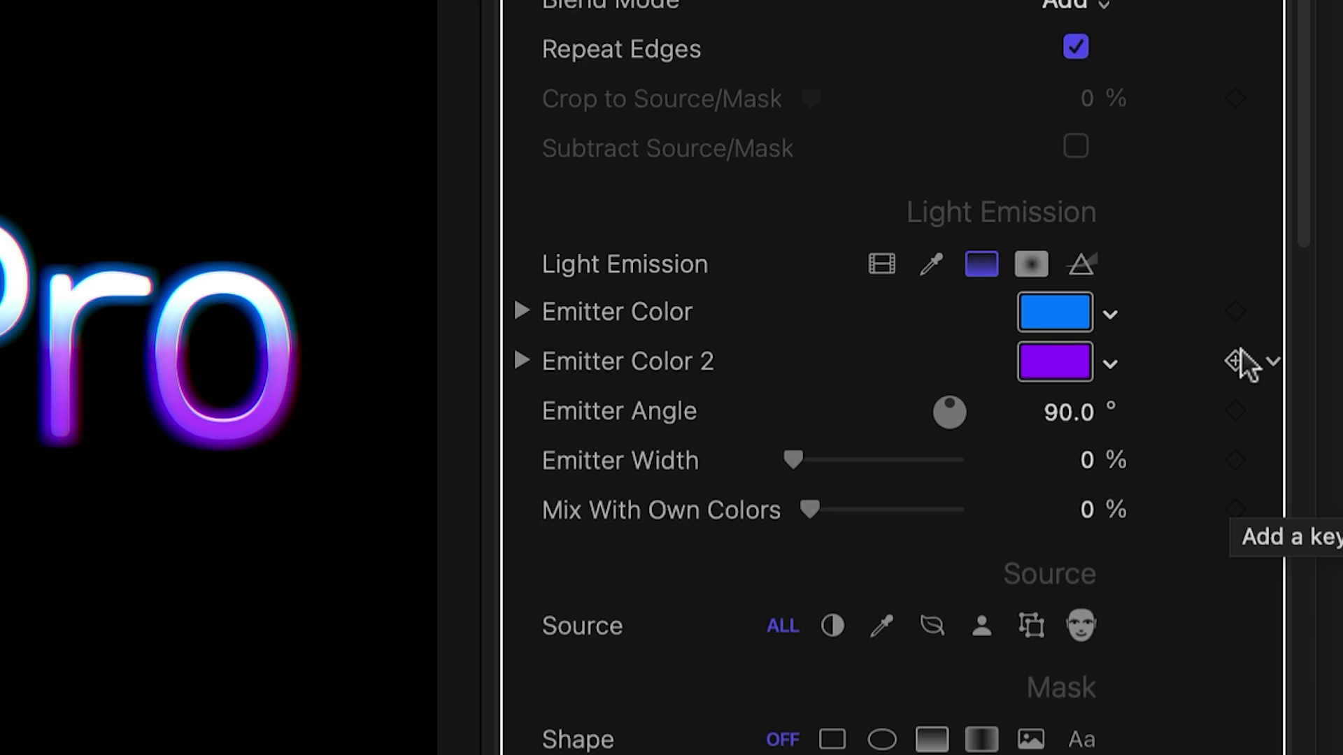
left_click(890, 264)
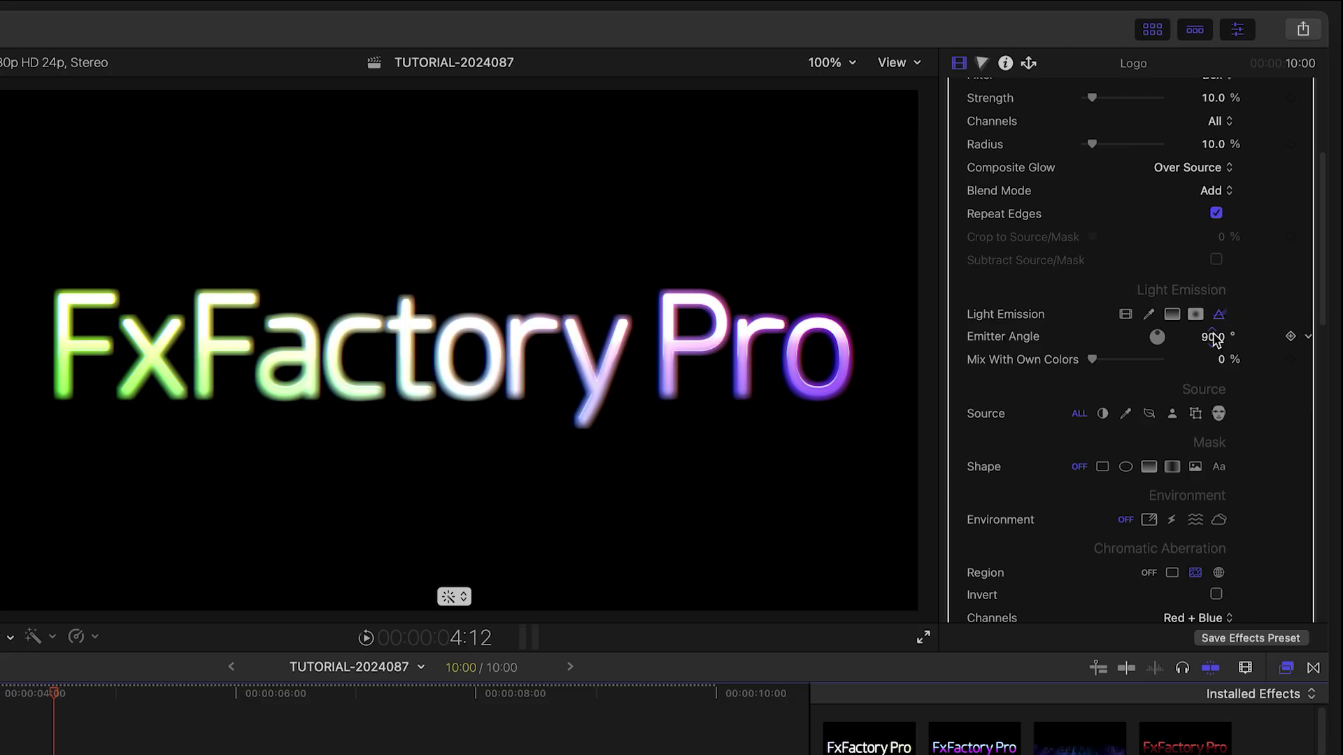
left_click_drag(1214, 338, 1212, 336)
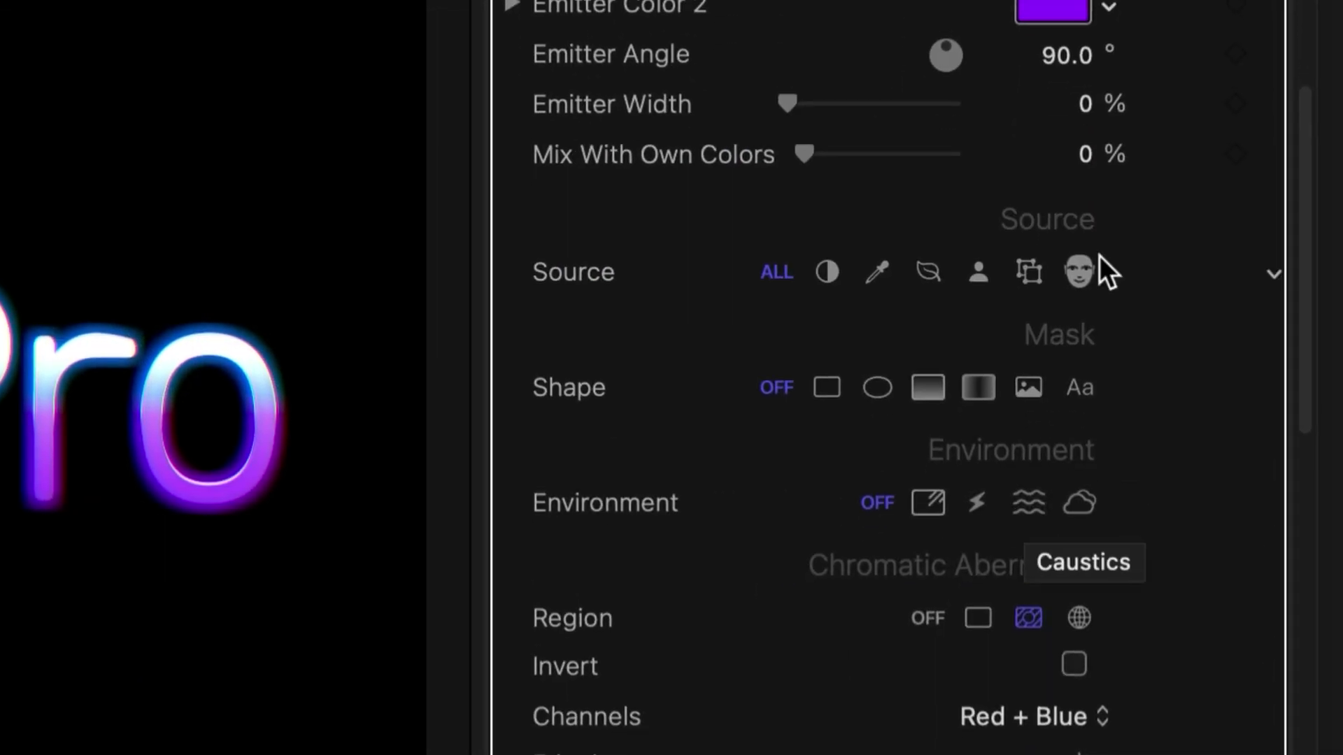
mouse_move(1207, 346)
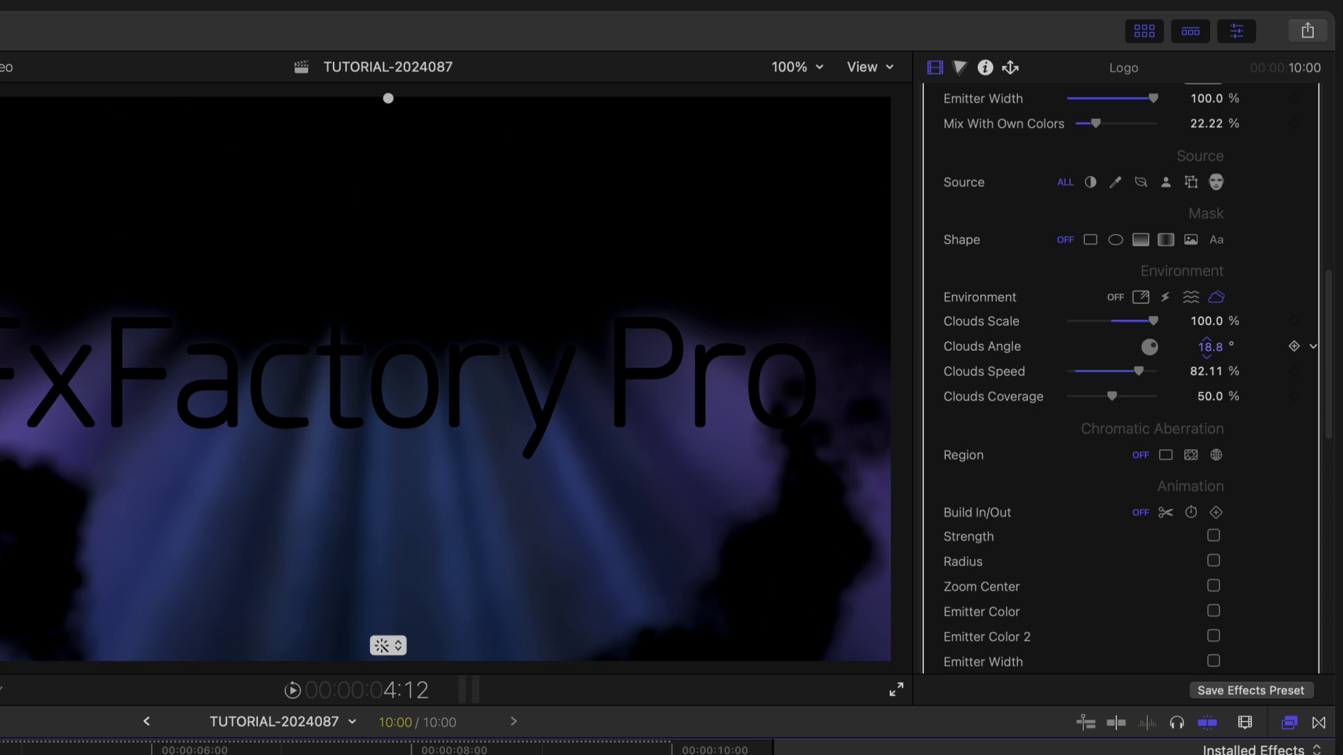
Slow the Clouds environment speed to 66.04%
left_click_drag(1139, 372, 1124, 376)
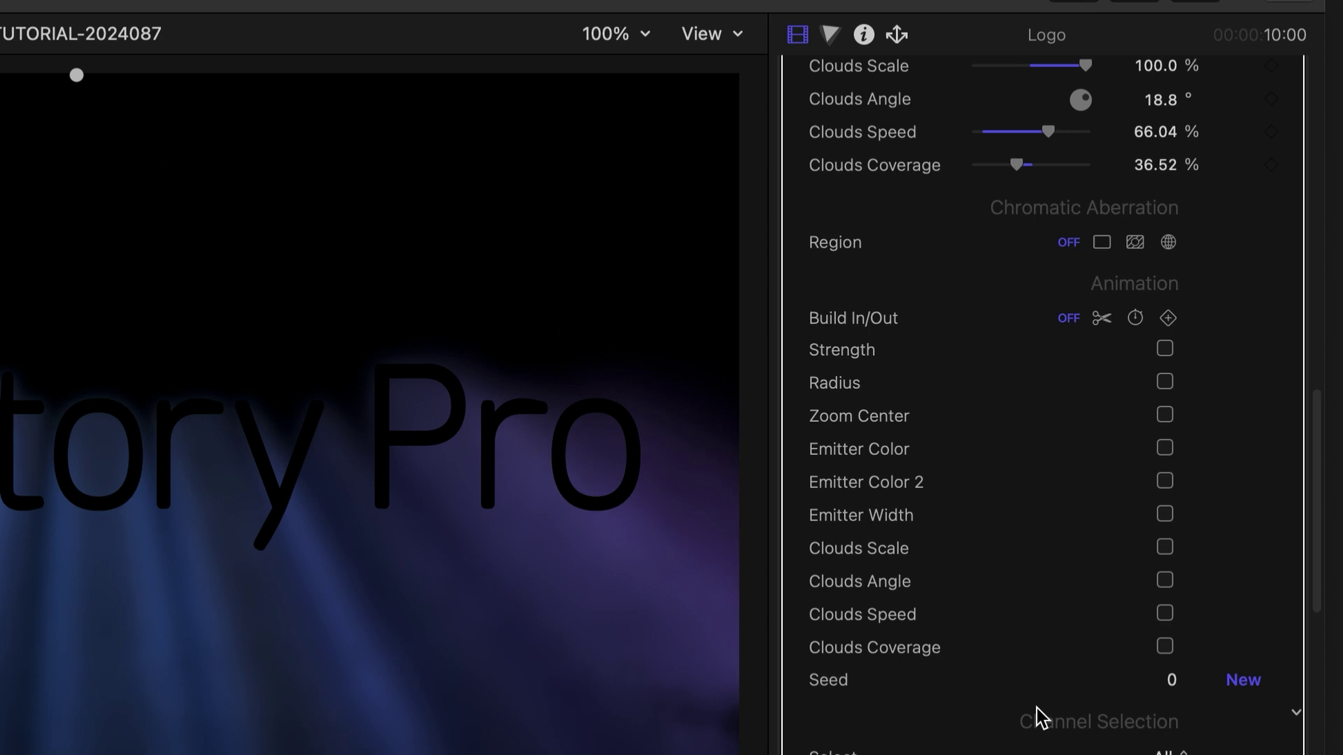
scroll(1324, 604, "up", 10)
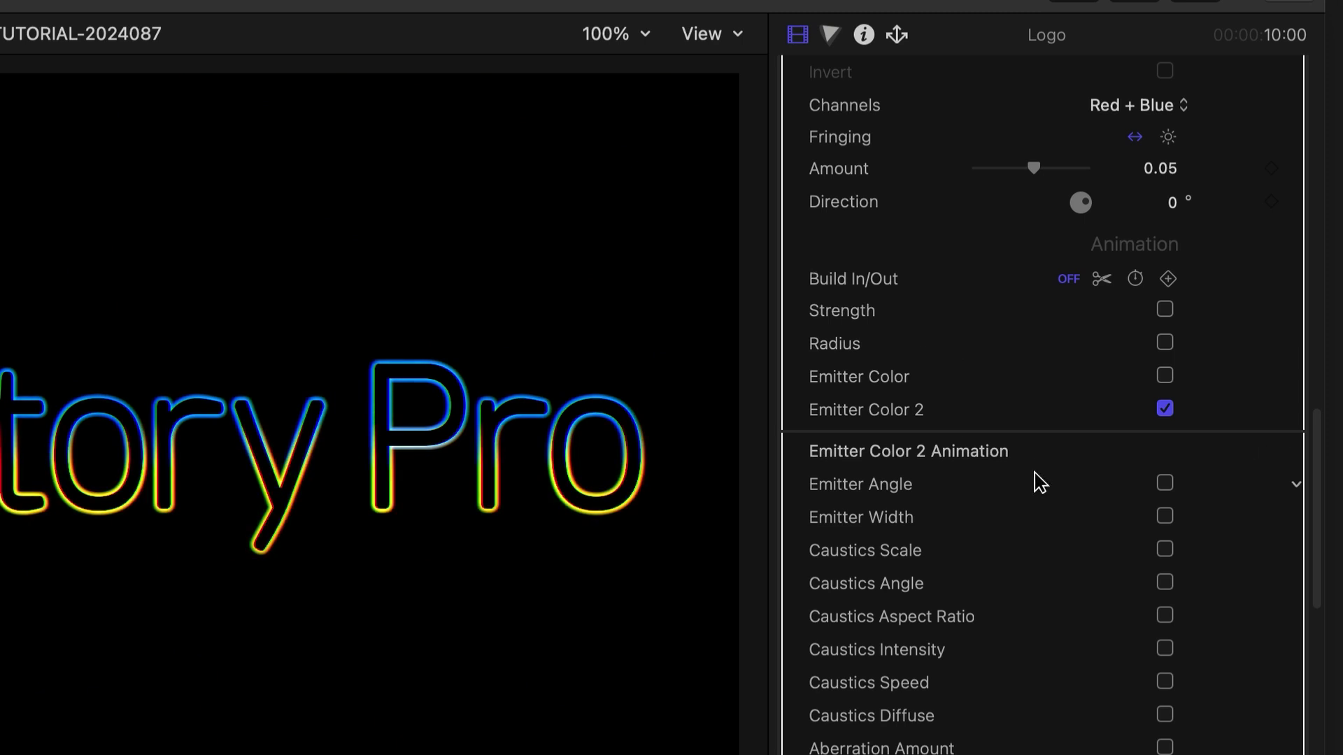
Animate Emitter Color 2 with a hue pulse at 31.49% speed, then collapse its settings
left_click(1163, 409)
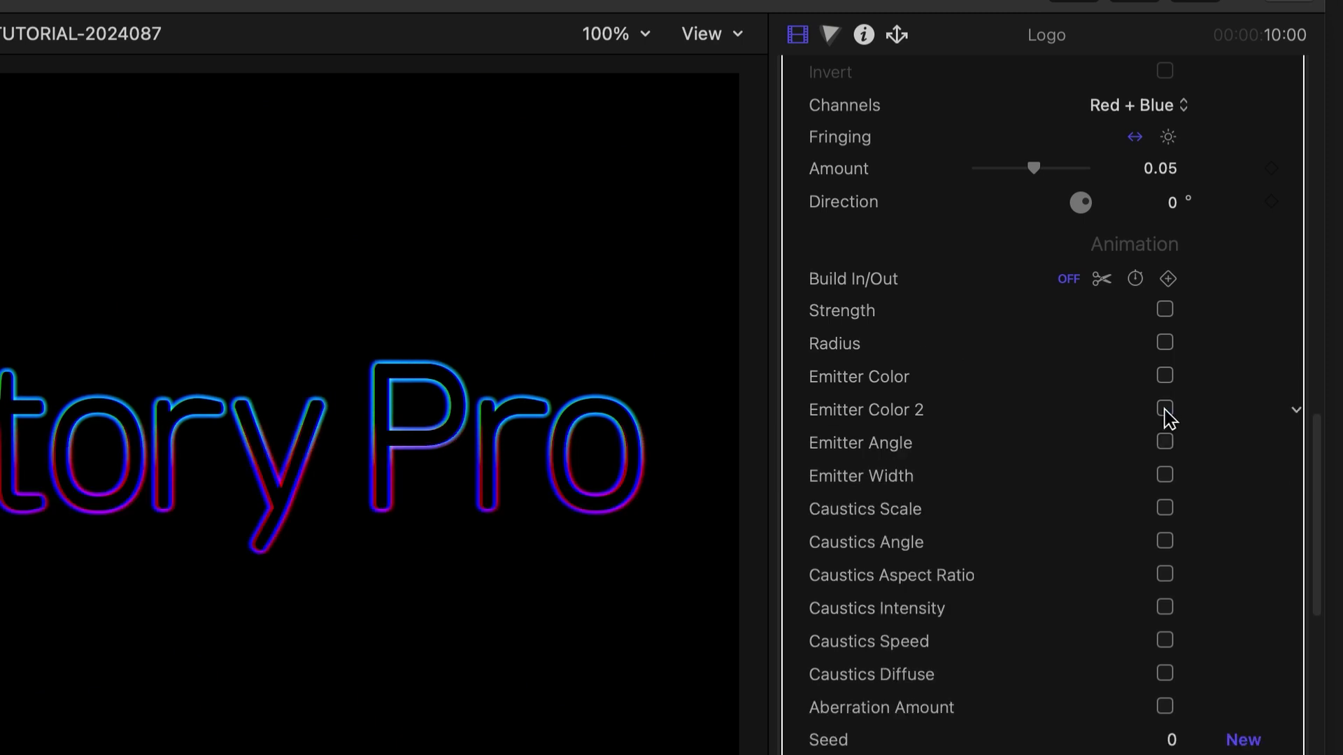
left_click(1166, 409)
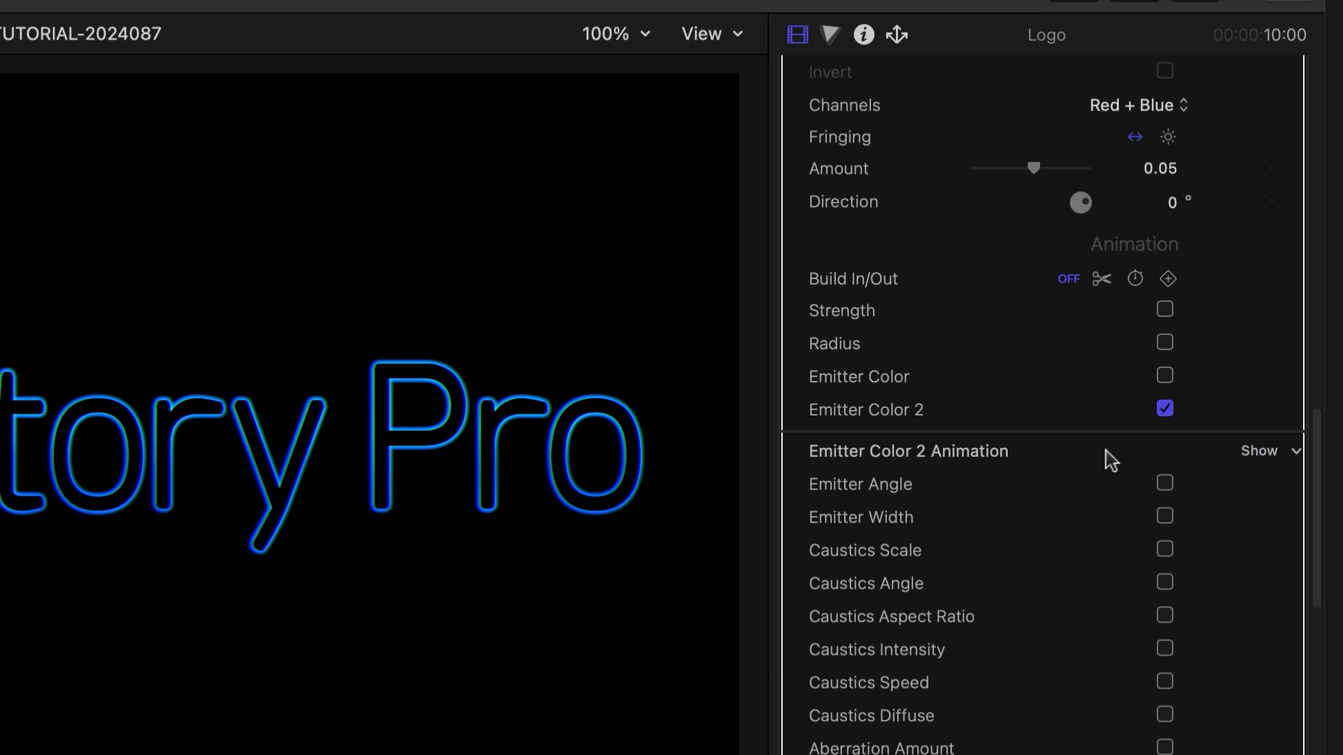
left_click(1256, 453)
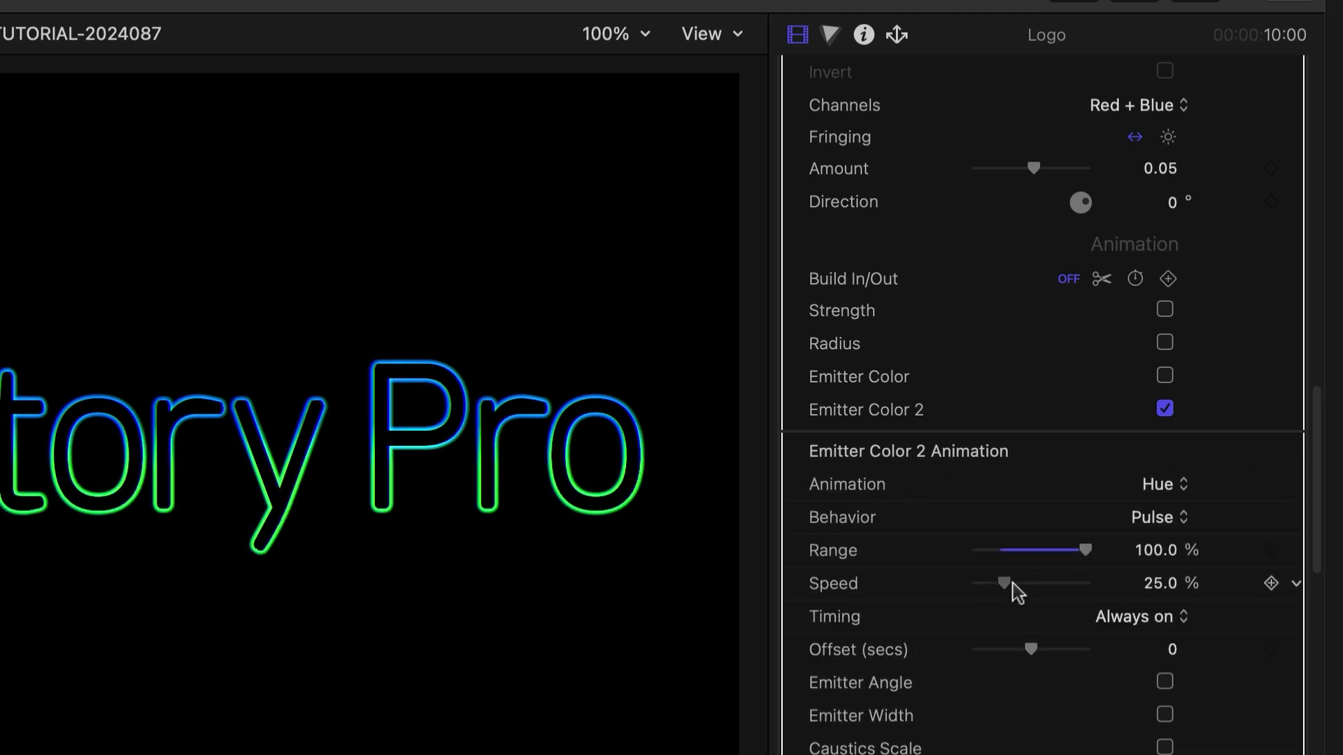
left_click_drag(1021, 584, 1018, 584)
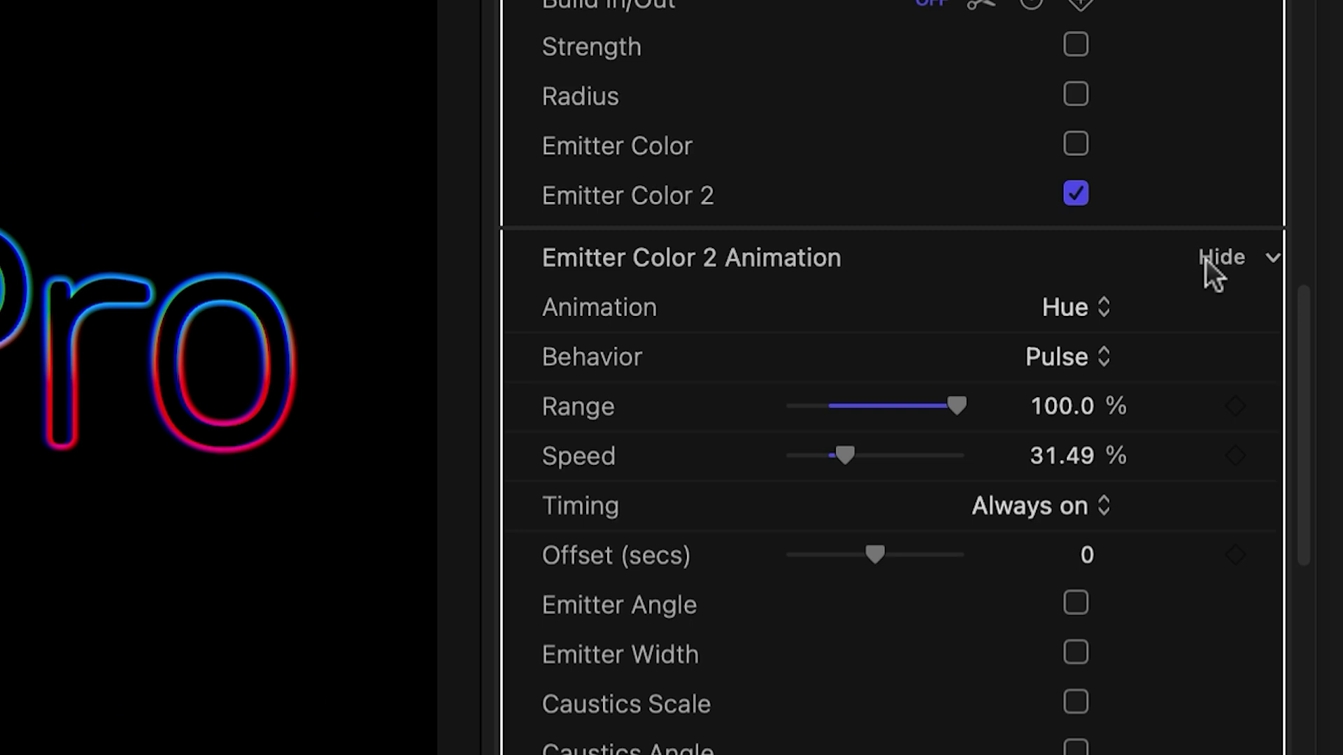
left_click(1256, 452)
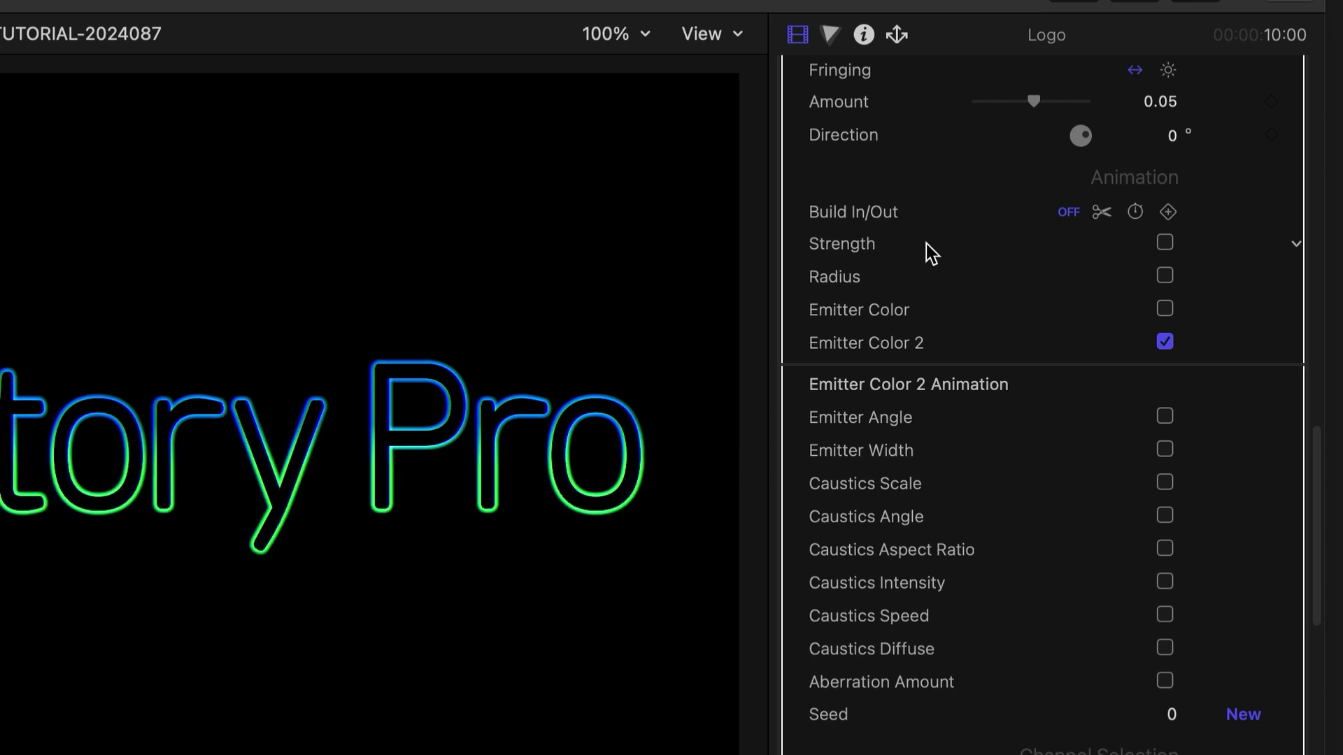
Switch the Build In/Out timing from trim-based to seconds, then to progress keyframing
left_click(1101, 212)
mouse_move(916, 299)
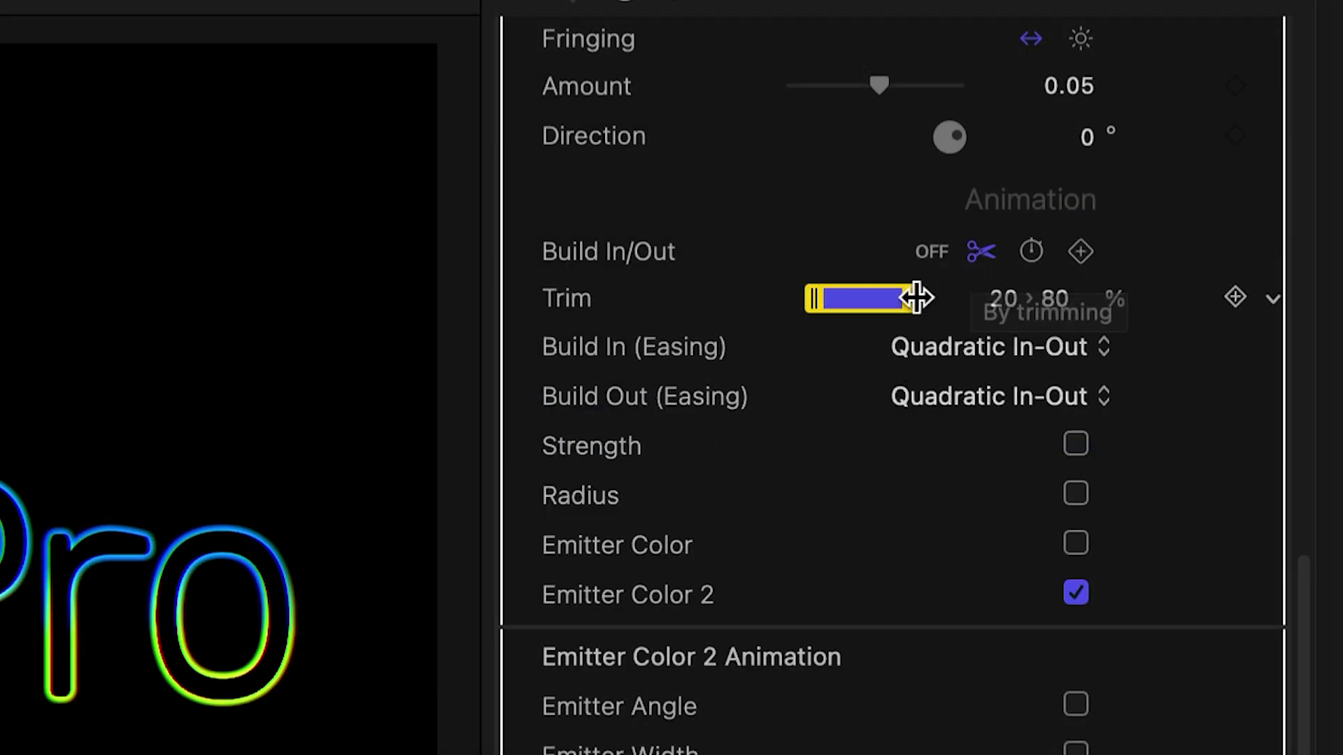
left_click(1028, 252)
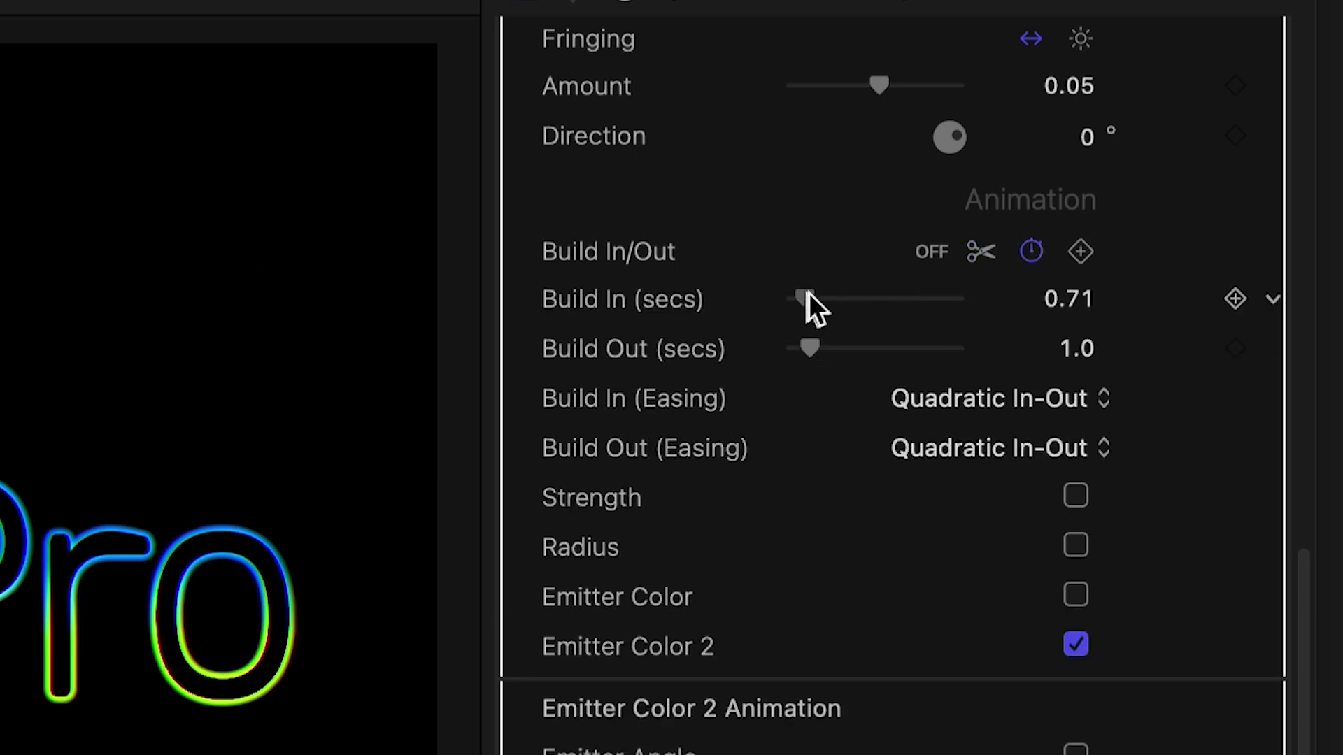
left_click(1081, 251)
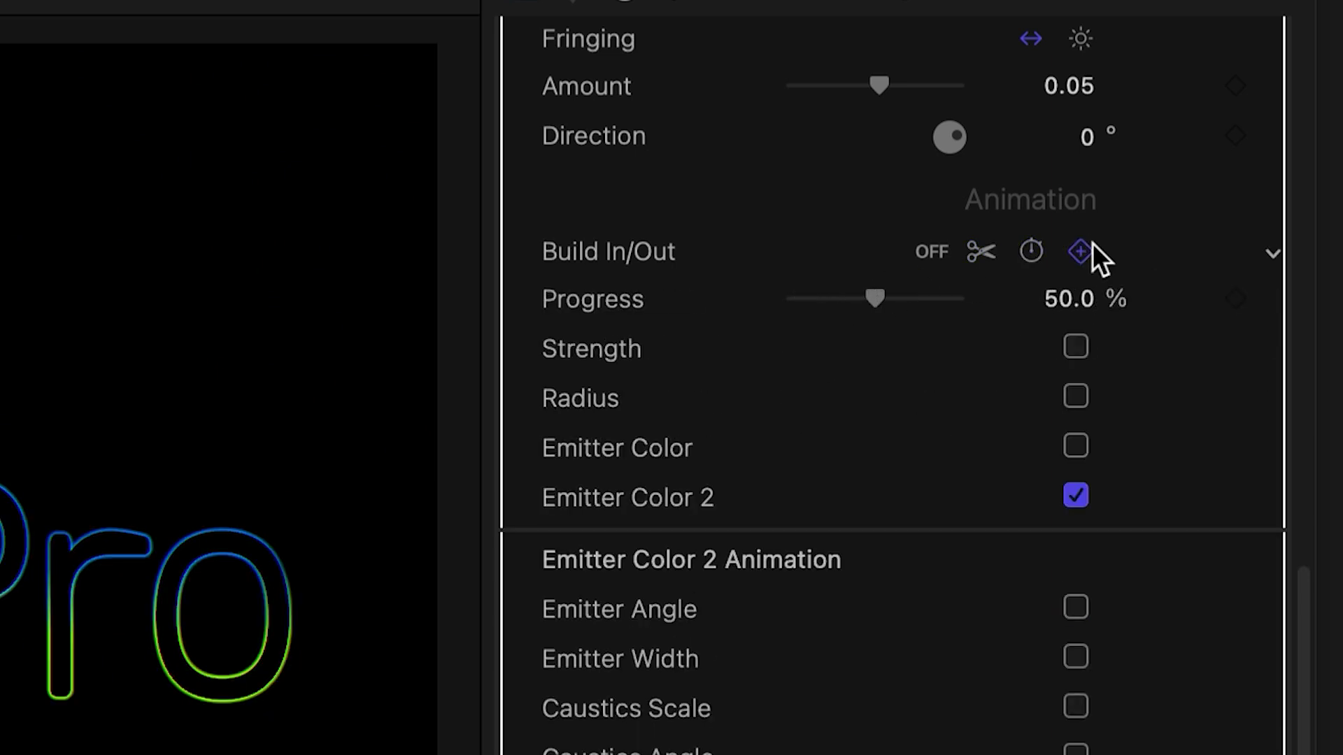